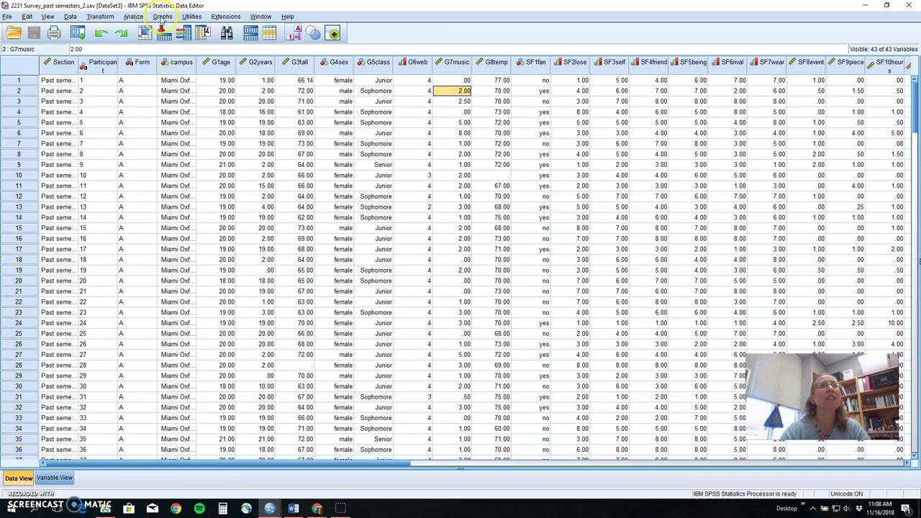
Step: Open the legacy Chi-square Test dialog under Analyze > Nonparametric Tests > Legacy Dialogs
left_click(140, 16)
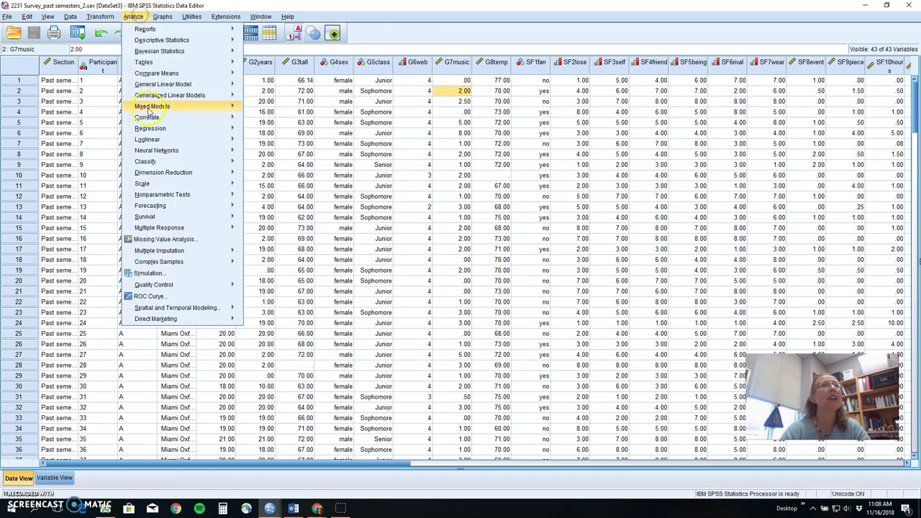
mouse_move(152, 200)
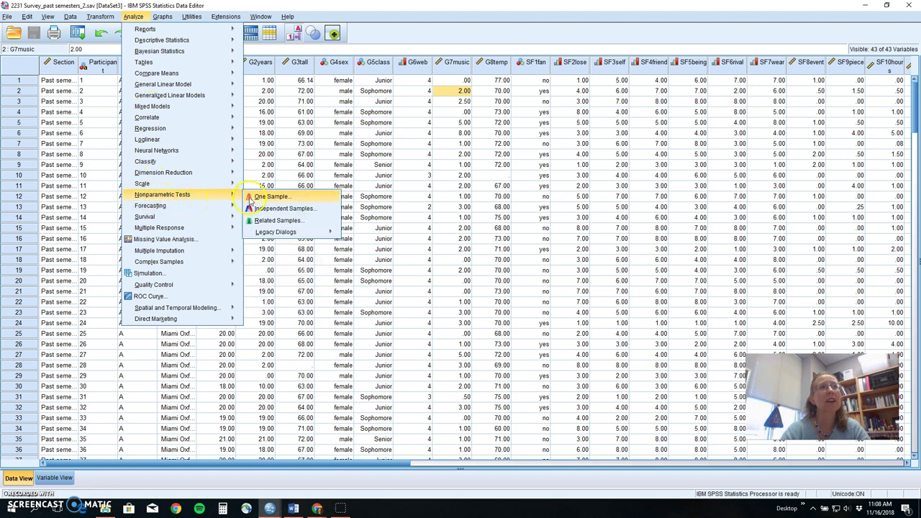
mouse_move(284, 230)
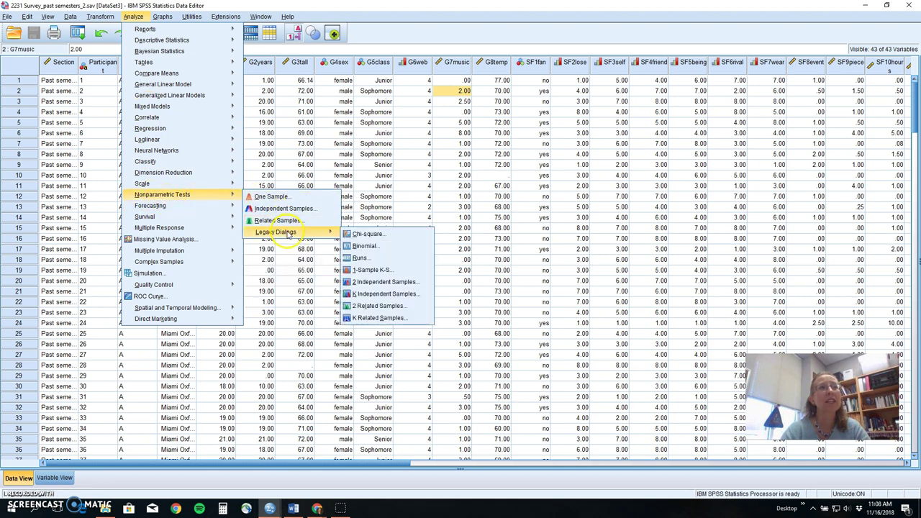
left_click(363, 234)
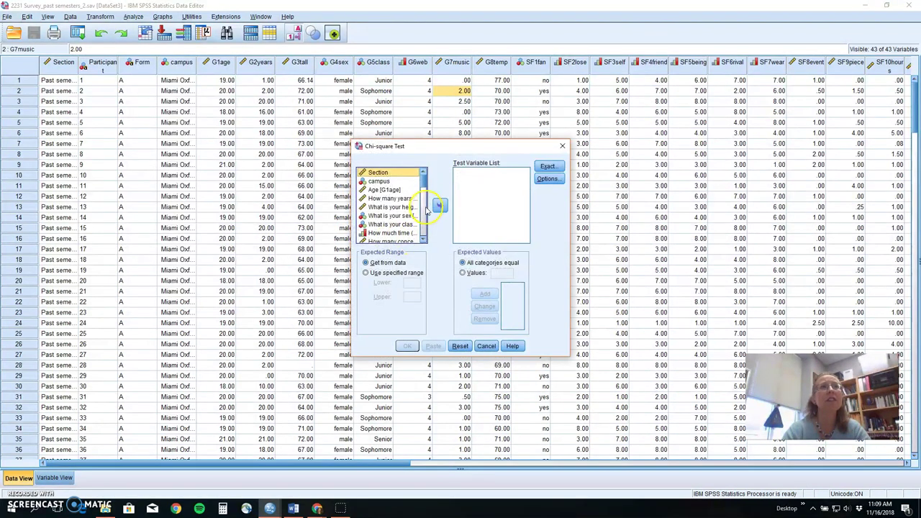
Step: Make What is your sex the test variable, keeping all categories equally expected
left_click(388, 215)
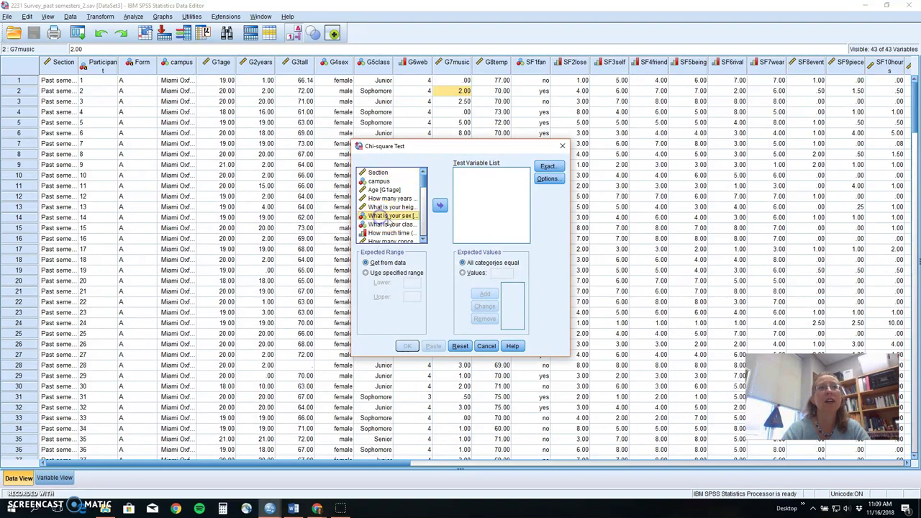
left_click(439, 207)
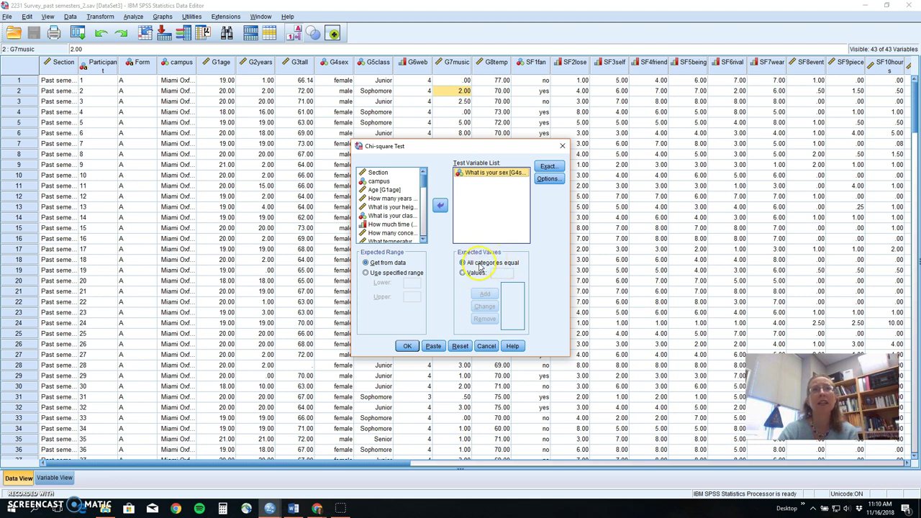
left_click(509, 264)
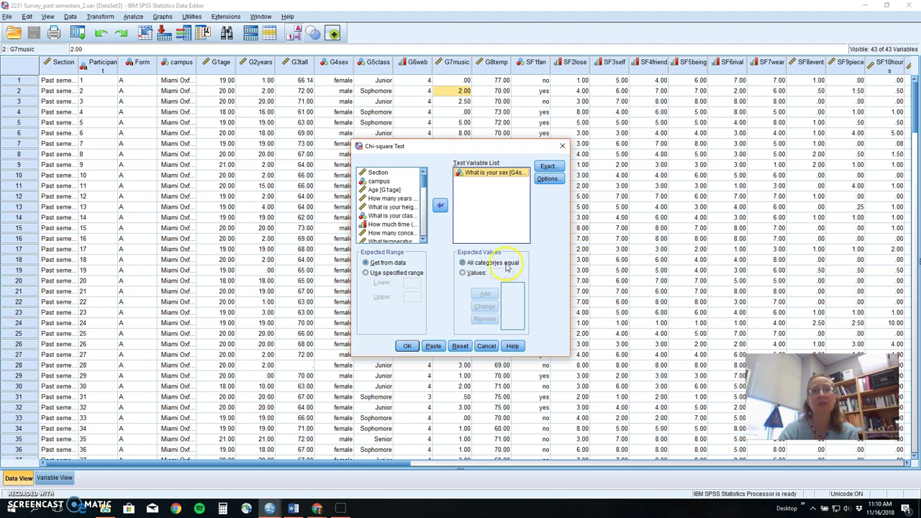
Step: Enable Descriptive statistics in Options and run the chi-square test
left_click(549, 180)
left_click(439, 230)
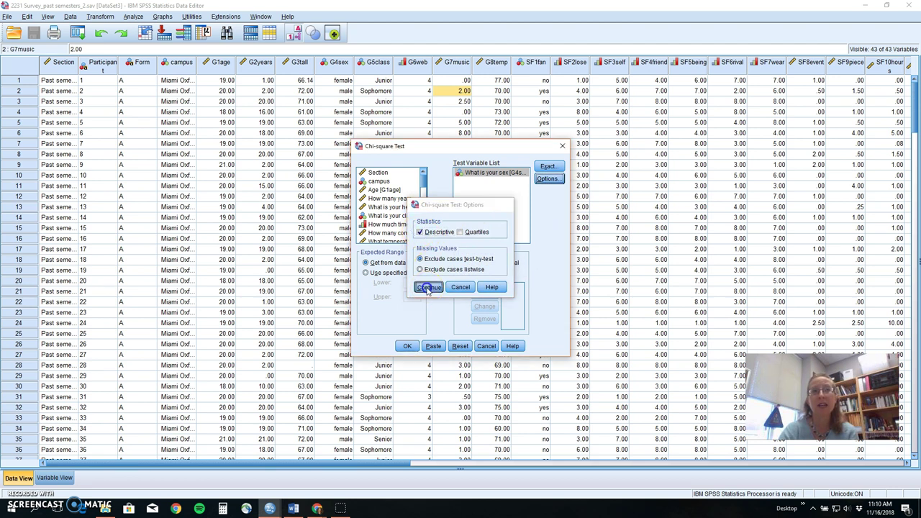
left_click(428, 288)
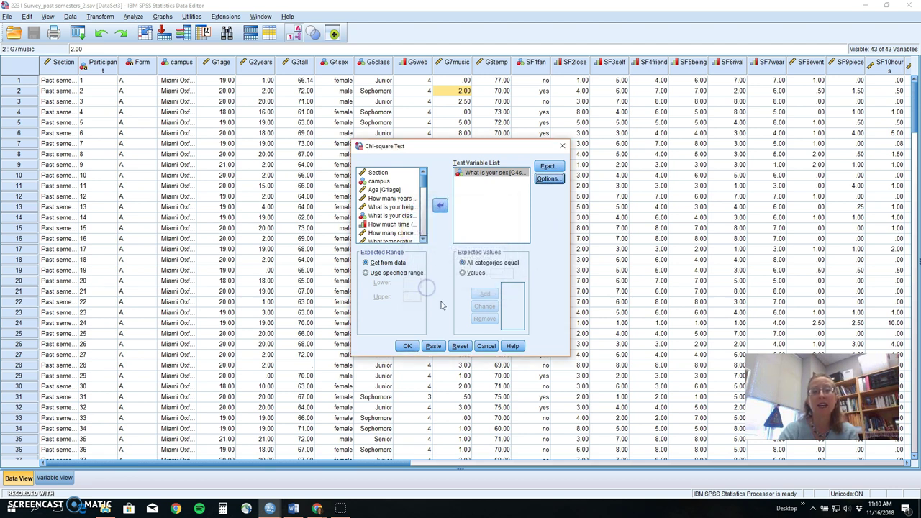
left_click(408, 347)
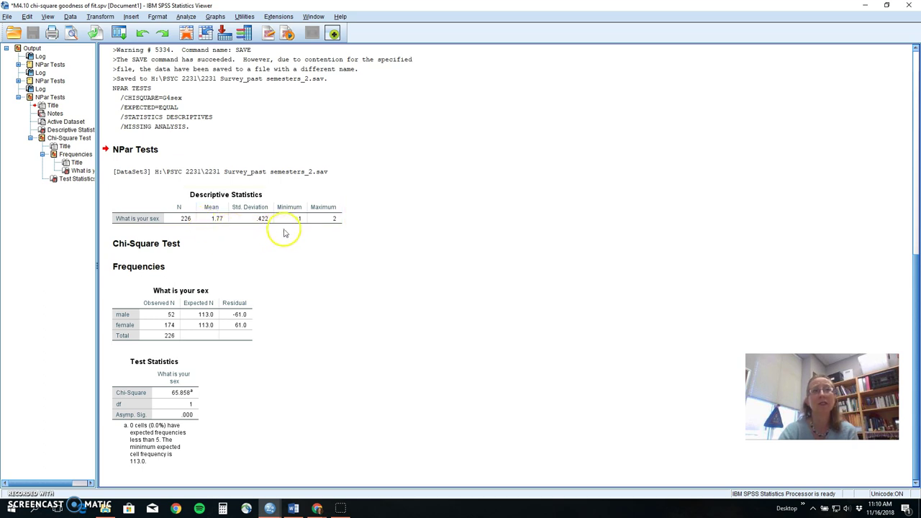
left_click(322, 207)
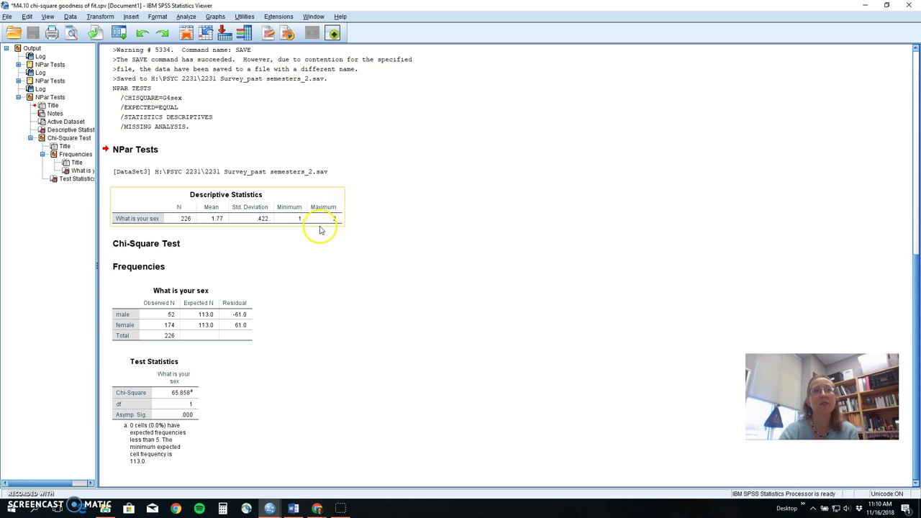
left_click(320, 230)
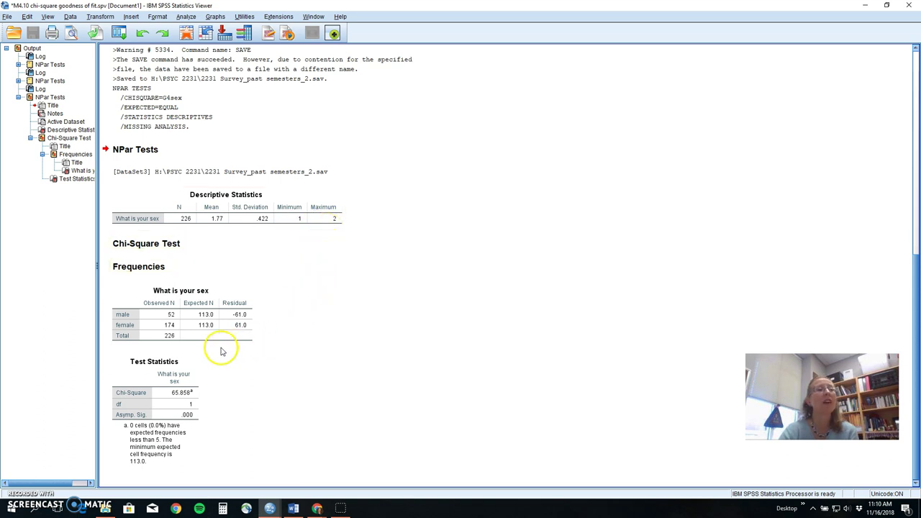
left_click(165, 336)
left_click(261, 339)
left_click(215, 363)
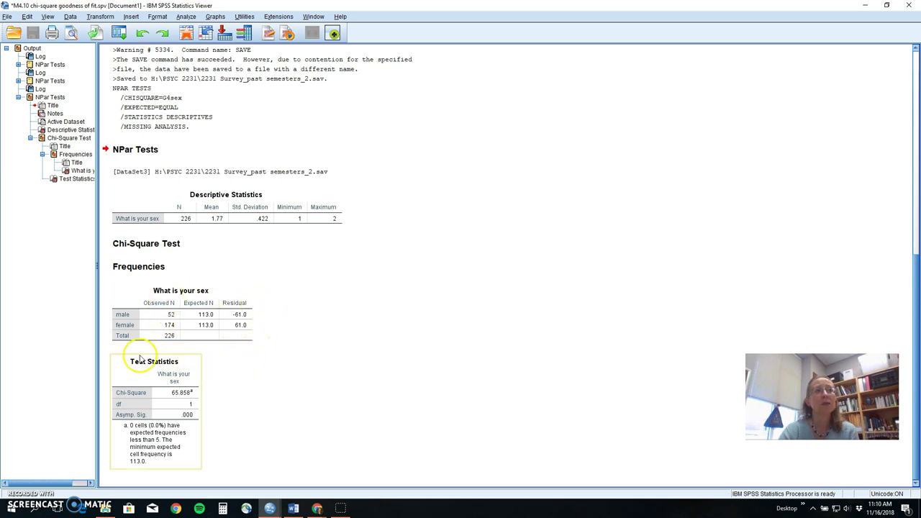
left_click(128, 325)
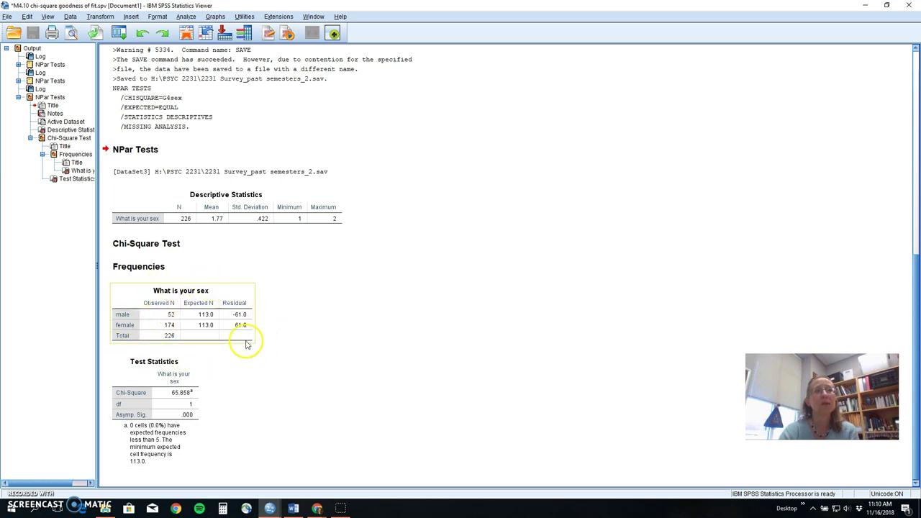
left_click(142, 350)
left_click(133, 337)
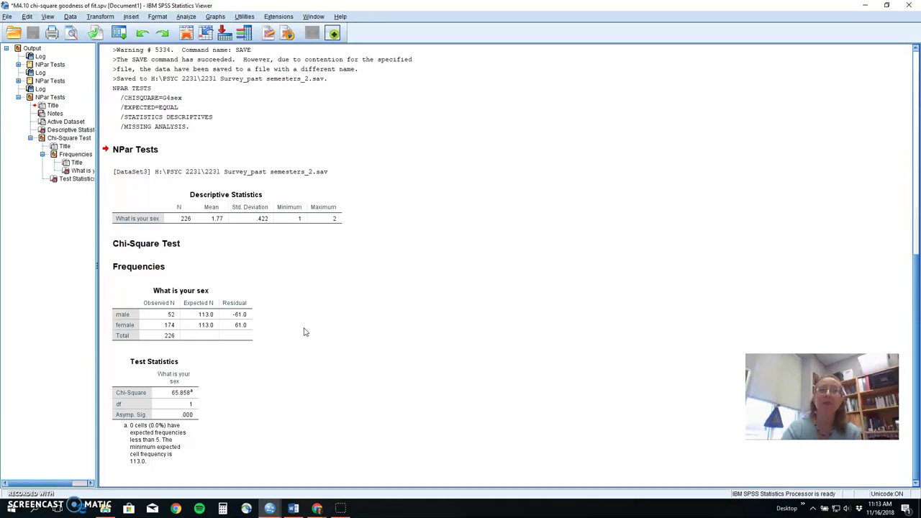
Step: Reopen the legacy Chi-square Test dialog from the Viewer, still holding What is your sex
left_click(291, 196)
left_click(278, 108)
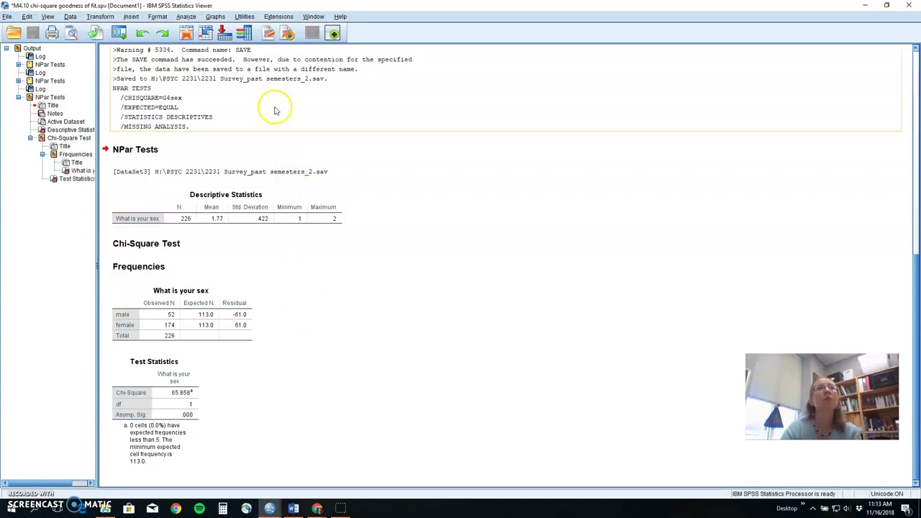
left_click(188, 16)
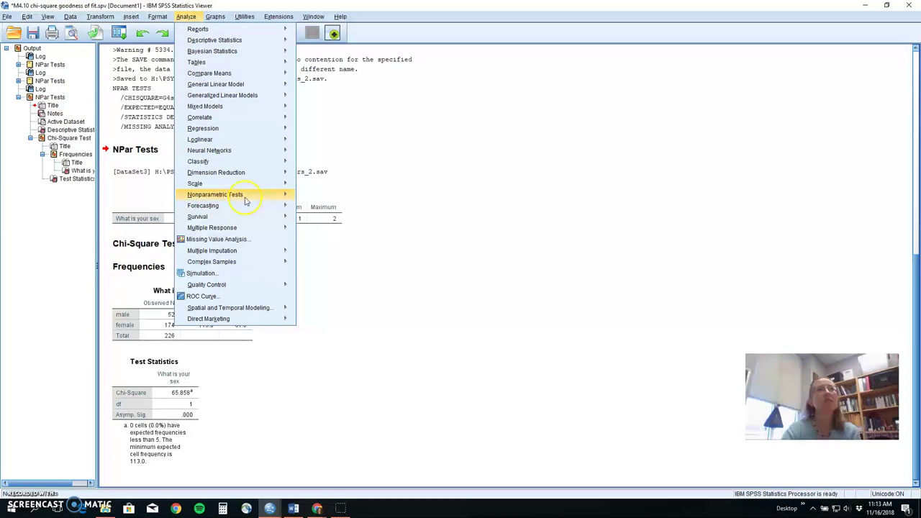
mouse_move(247, 200)
mouse_move(329, 232)
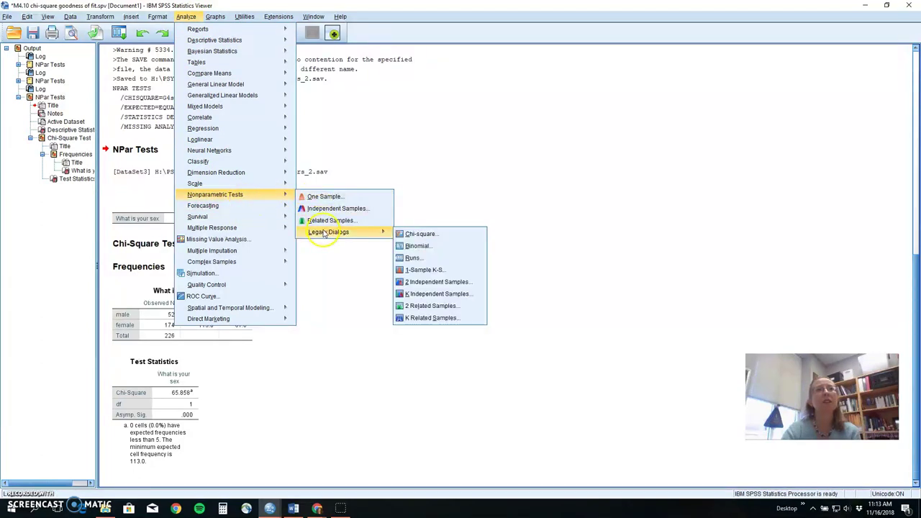
left_click(416, 240)
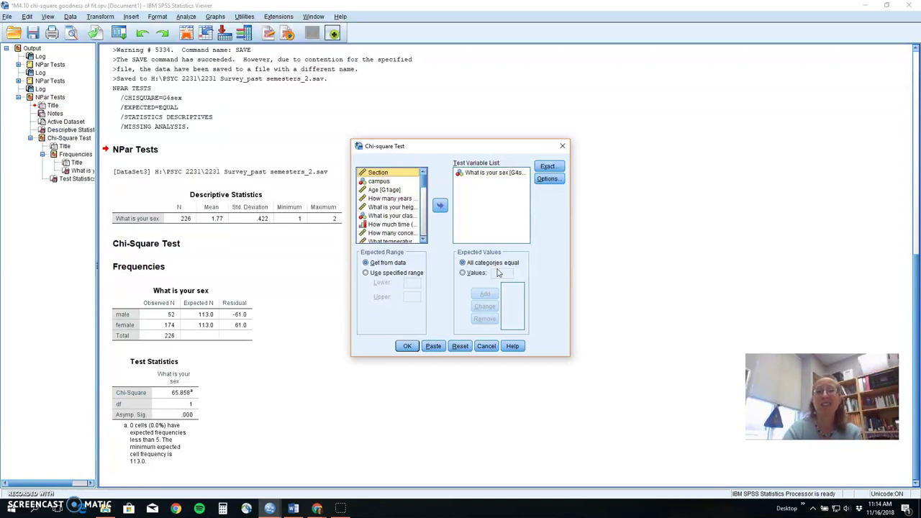
Step: Replace all-categories-equal with custom expected values 25 and 75
left_click(463, 273)
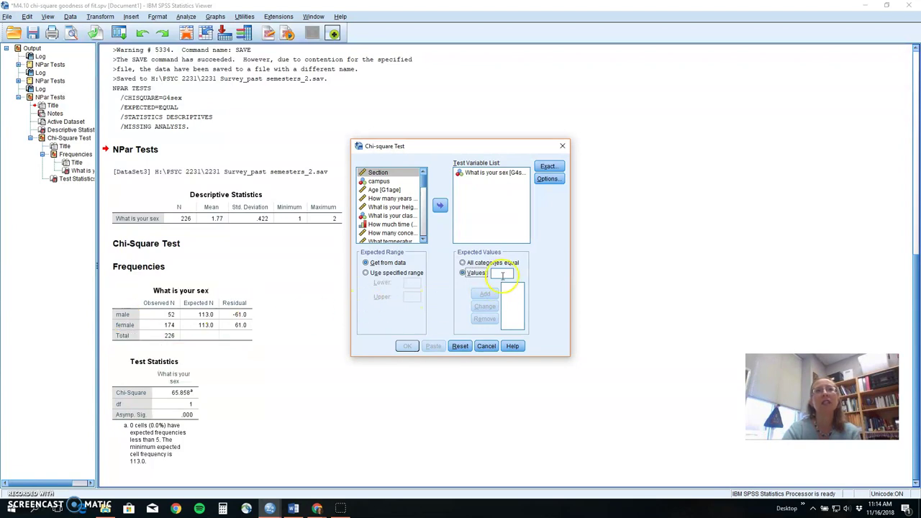
type("25")
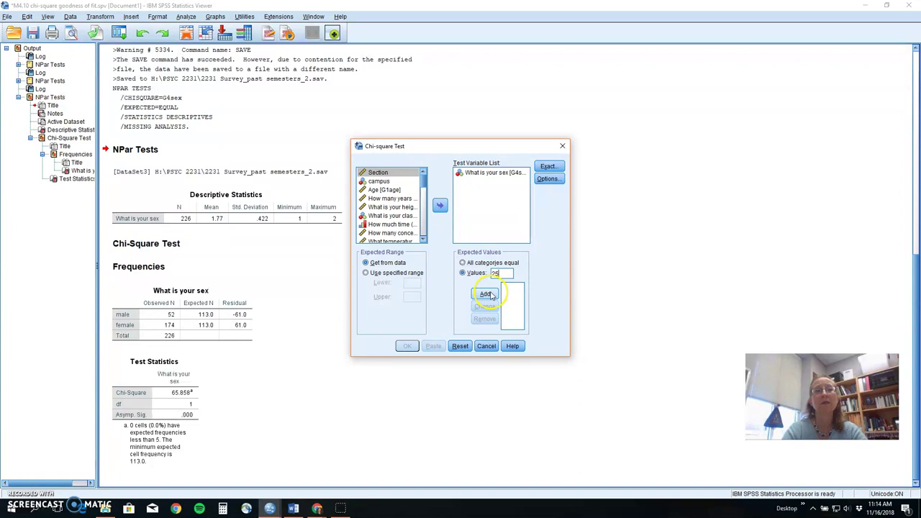
left_click(487, 294)
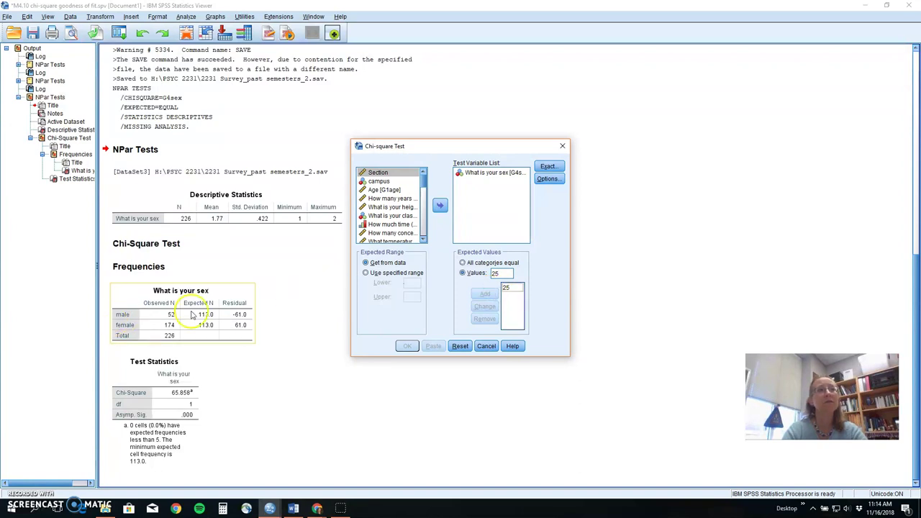
left_click(506, 276)
left_click(481, 272)
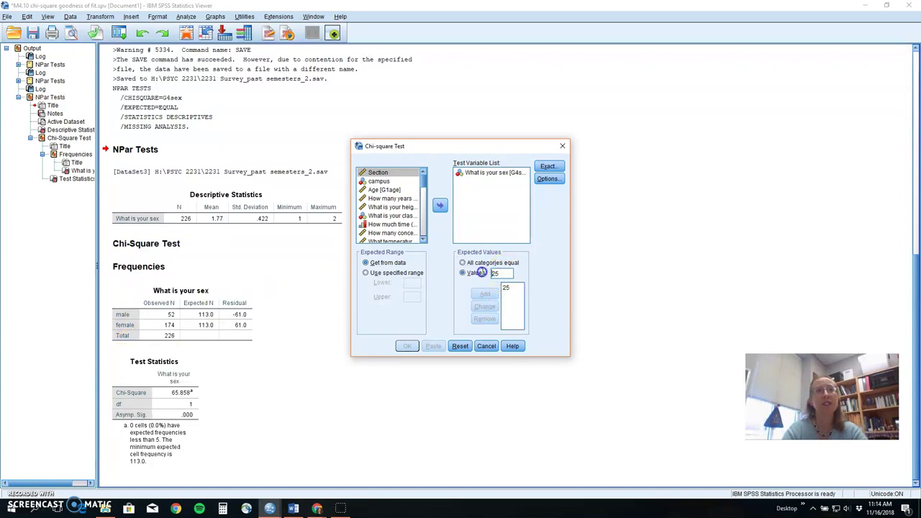
type("75")
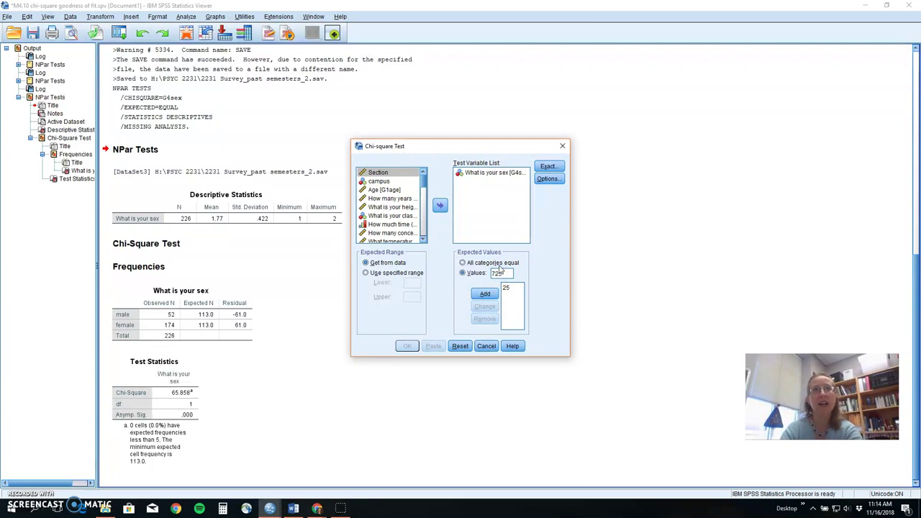
left_click(507, 274)
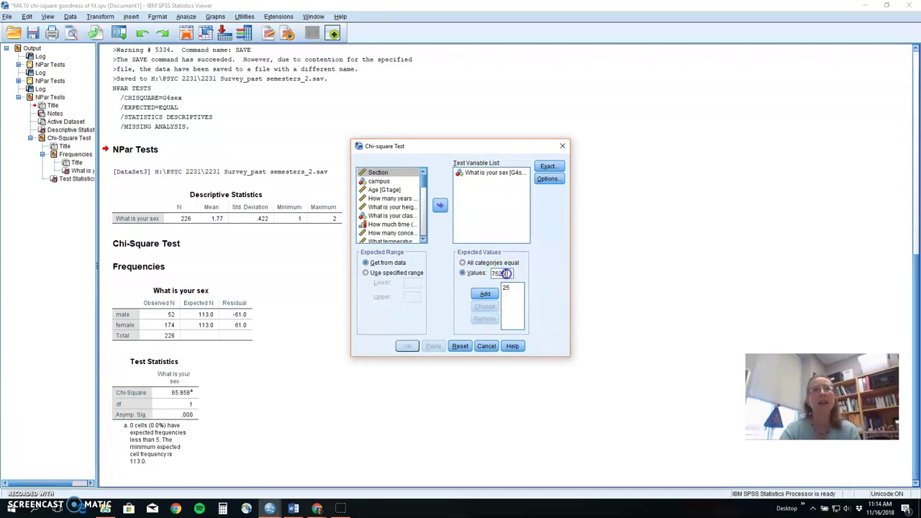
left_click(495, 294)
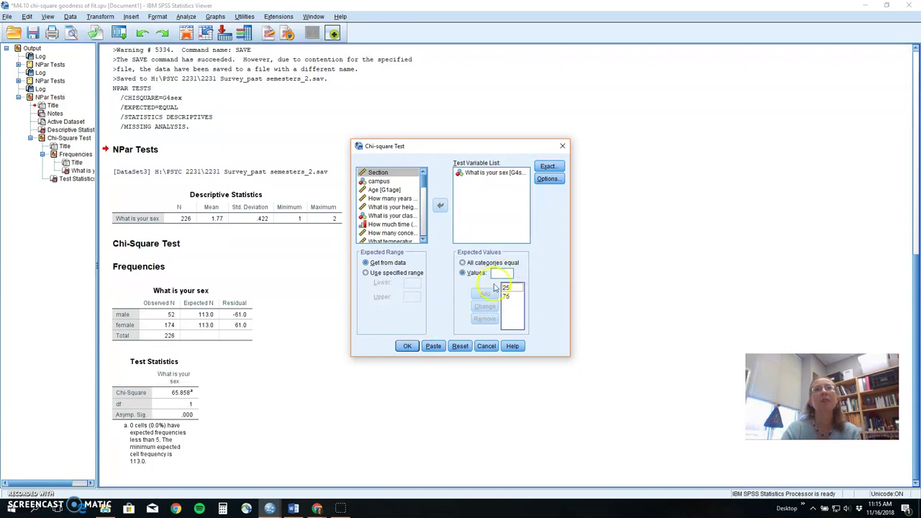
Step: Run the 25/75 chi-square test and collapse the earlier NPar Tests output
left_click(407, 347)
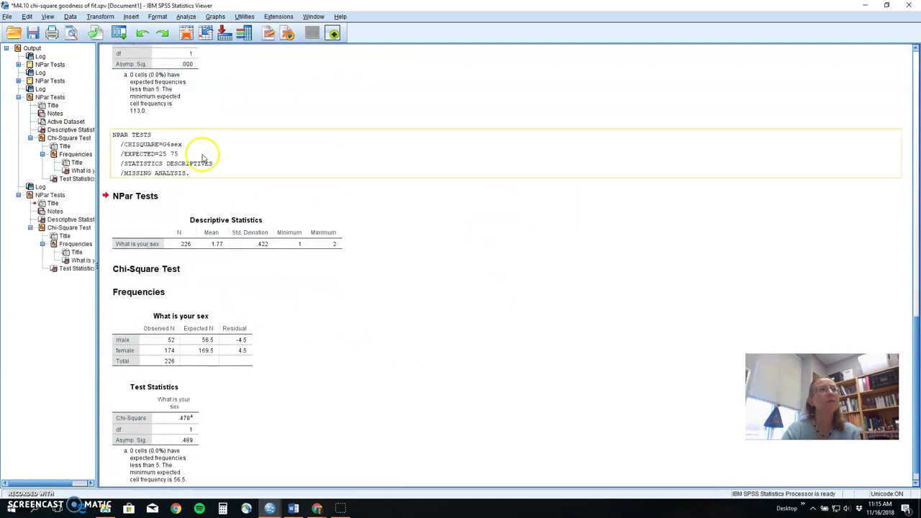
left_click(19, 97)
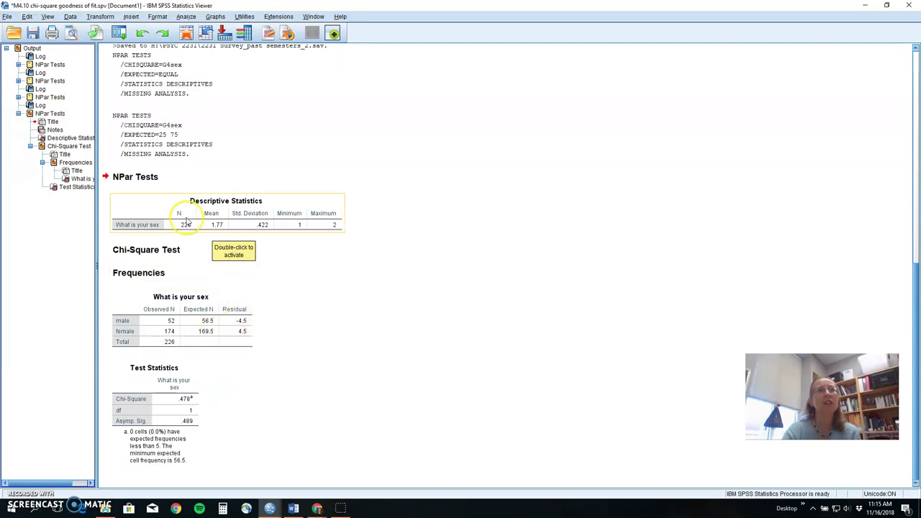
left_click(18, 97)
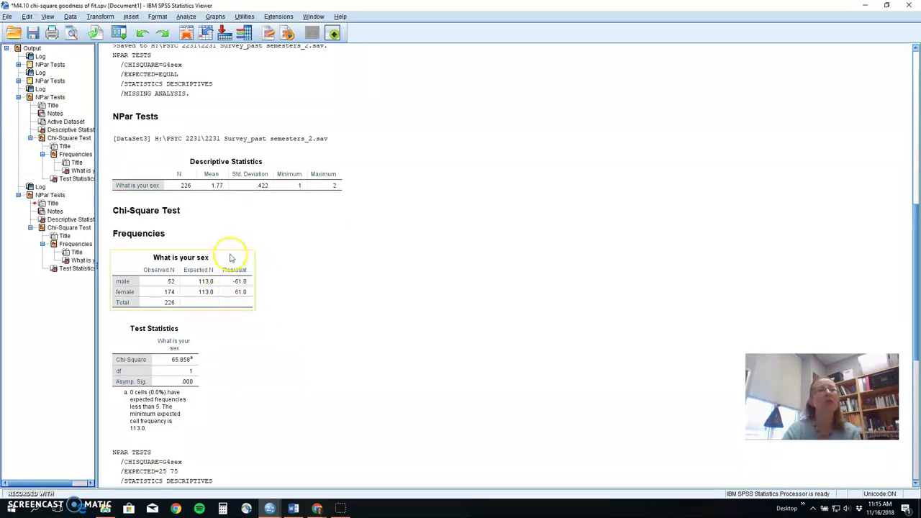
left_click(18, 97)
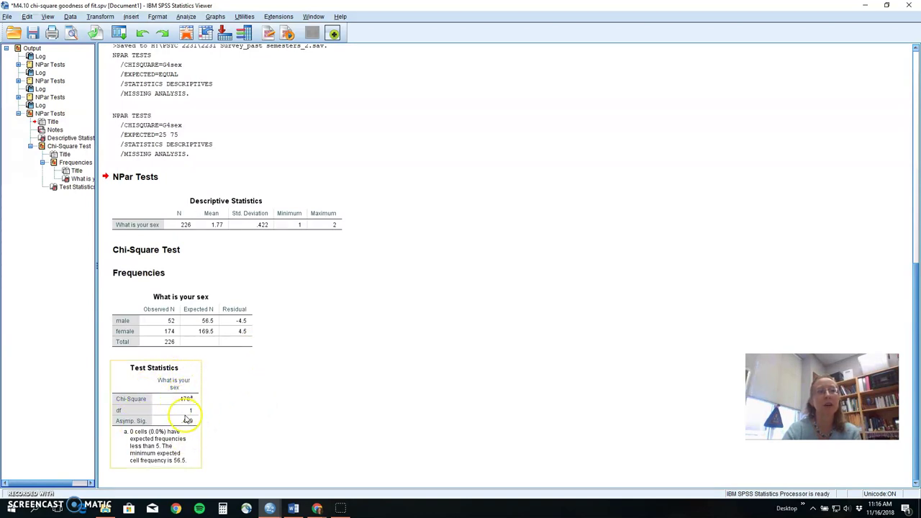
left_click(209, 429)
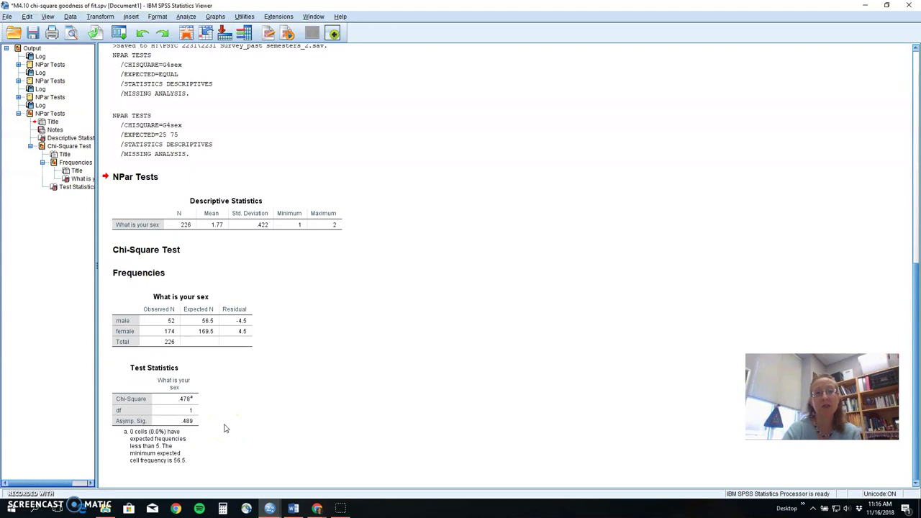
left_click(229, 339)
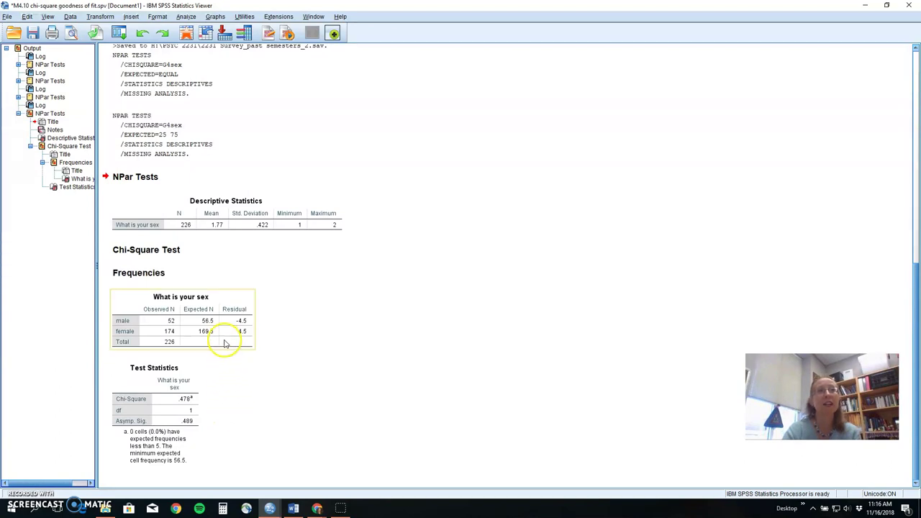
left_click(200, 354)
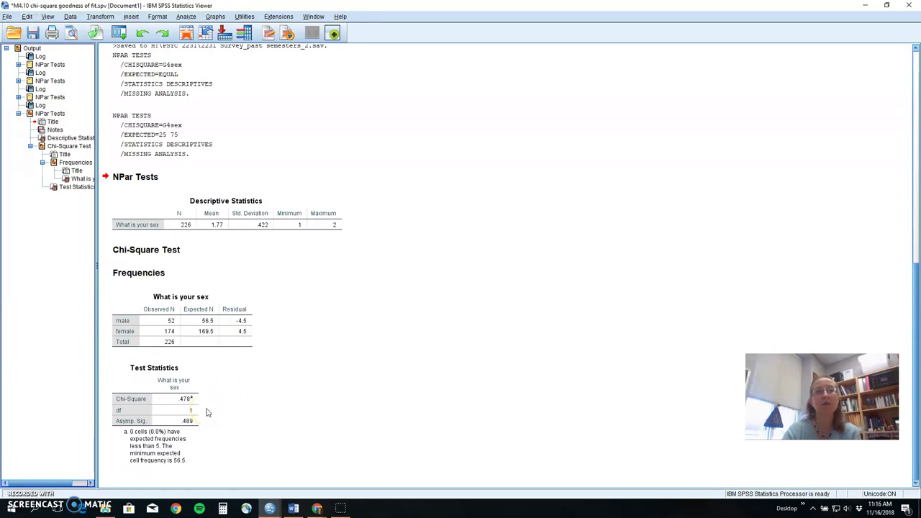
left_click(201, 299)
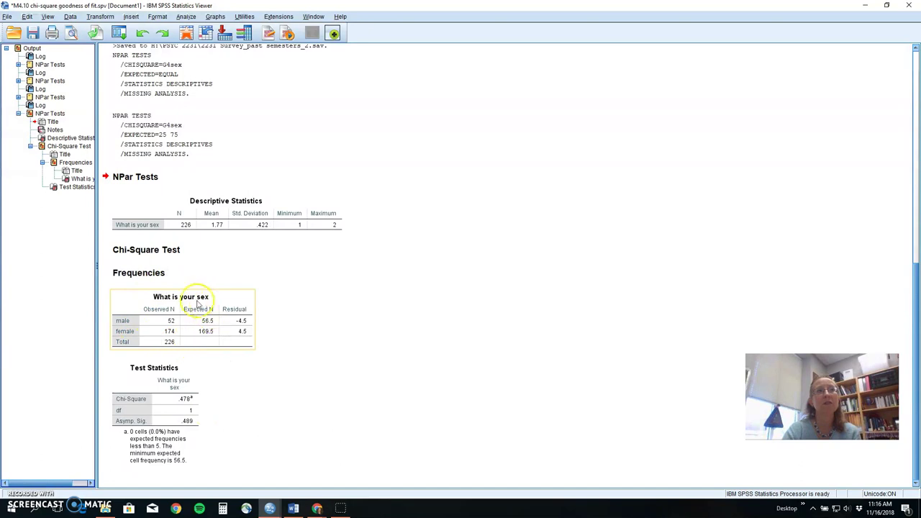
left_click(181, 354)
left_click(181, 320)
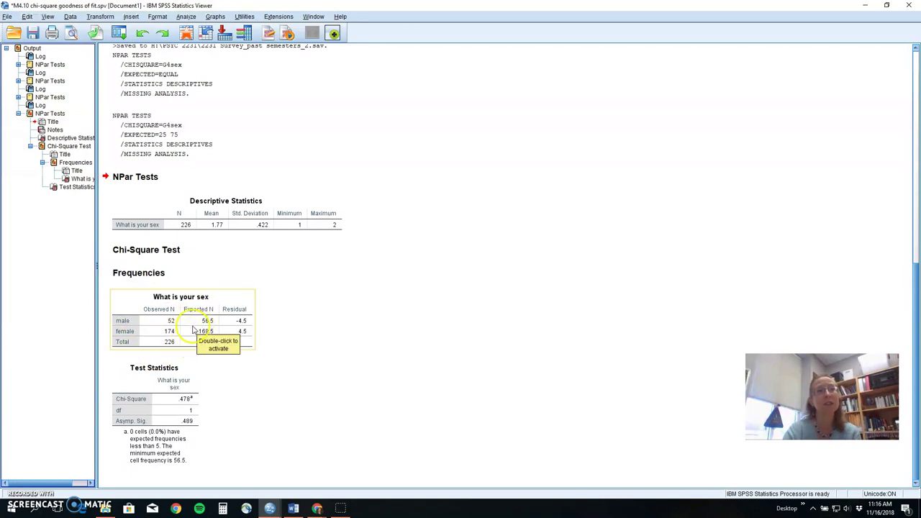
left_click(172, 399)
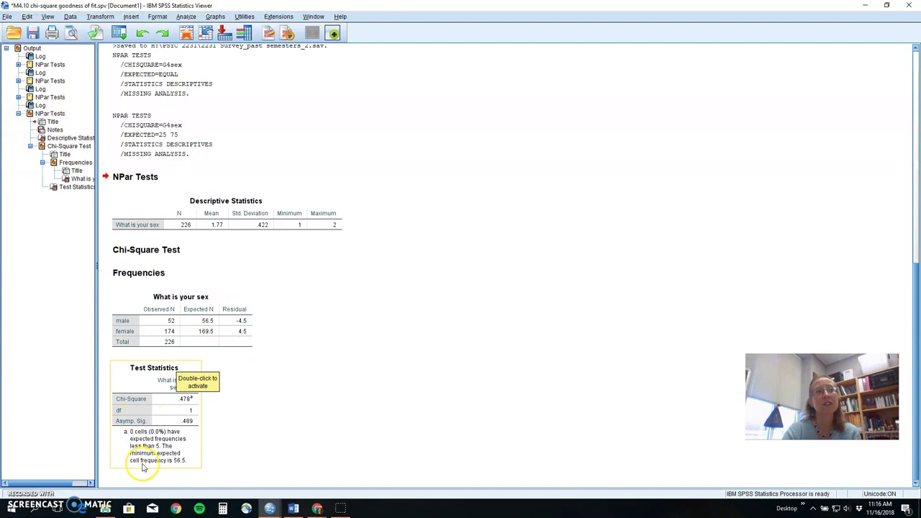
left_click(207, 400)
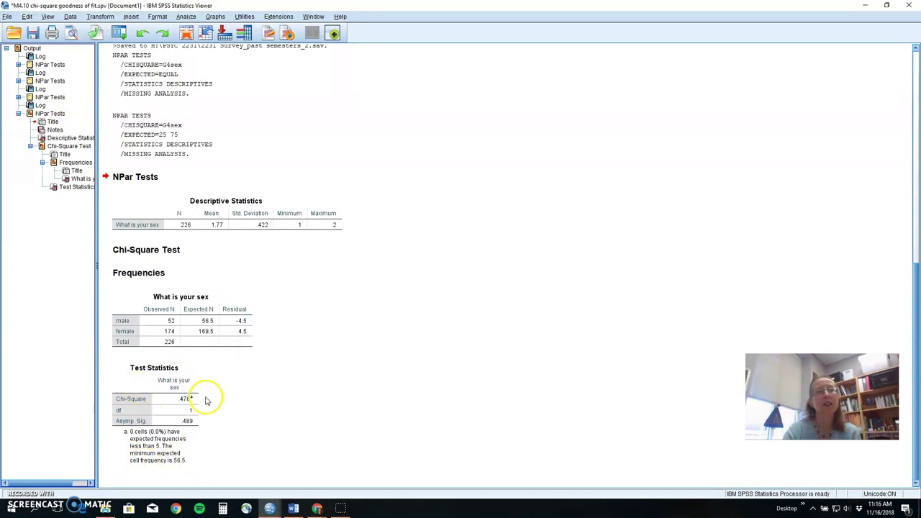
left_click(194, 418)
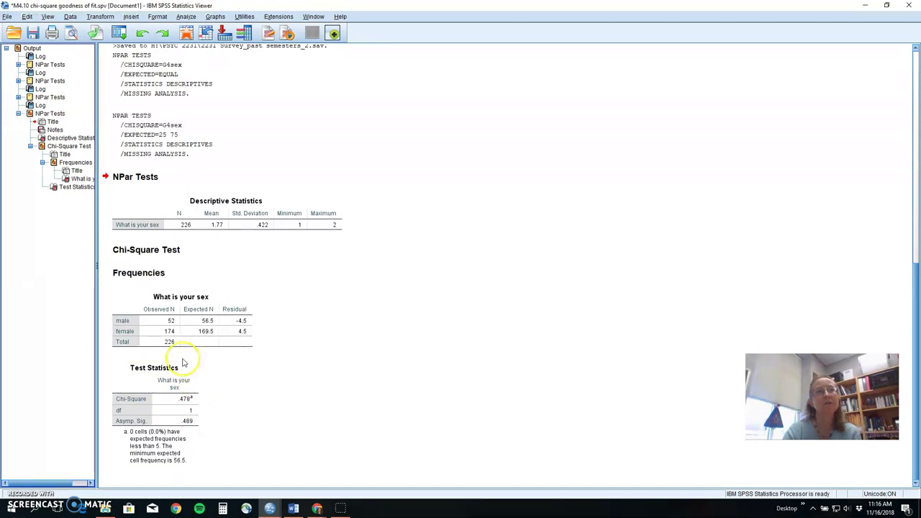
left_click(172, 338)
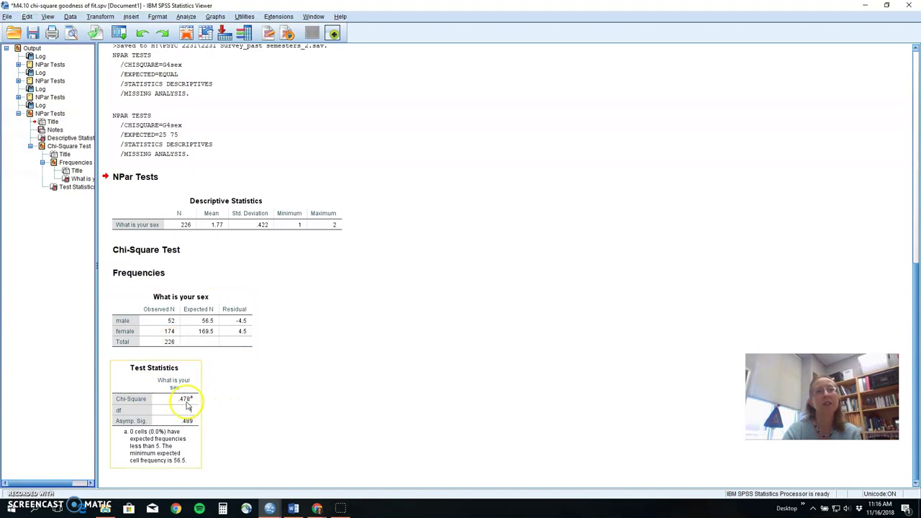
left_click(204, 409)
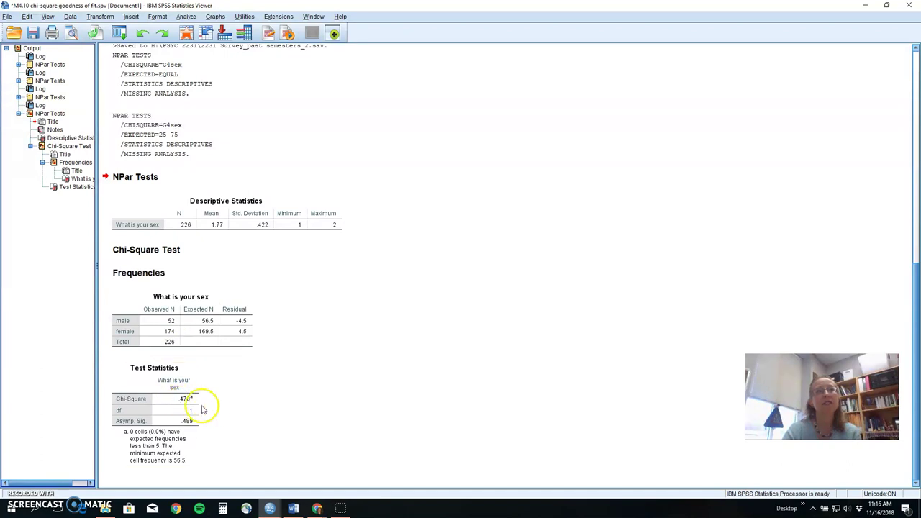
left_click(204, 417)
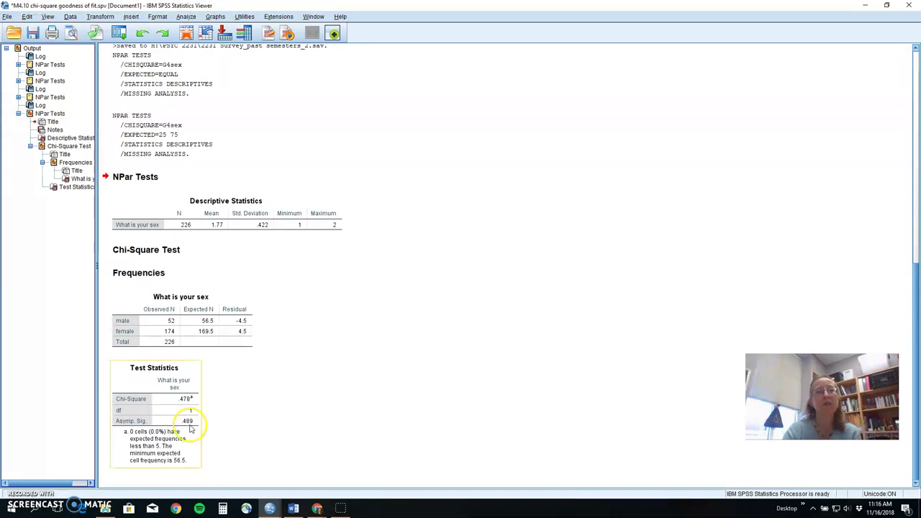
left_click(212, 423)
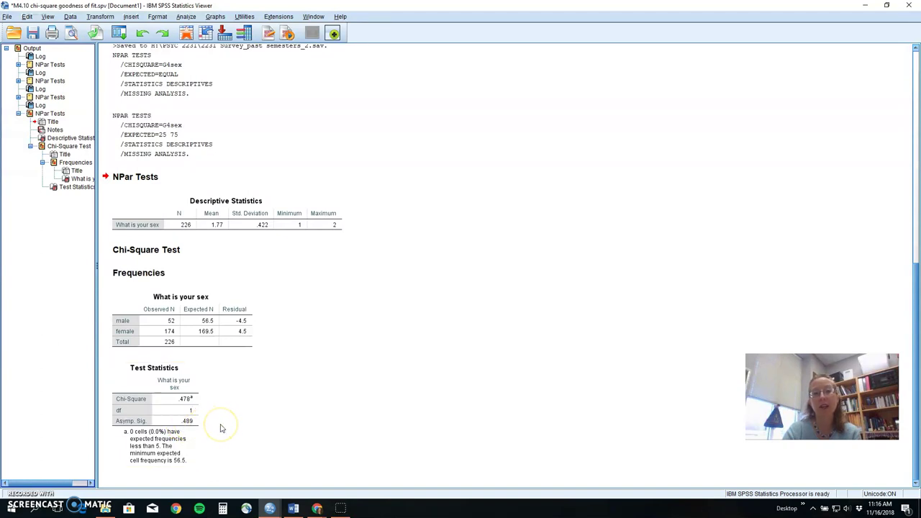